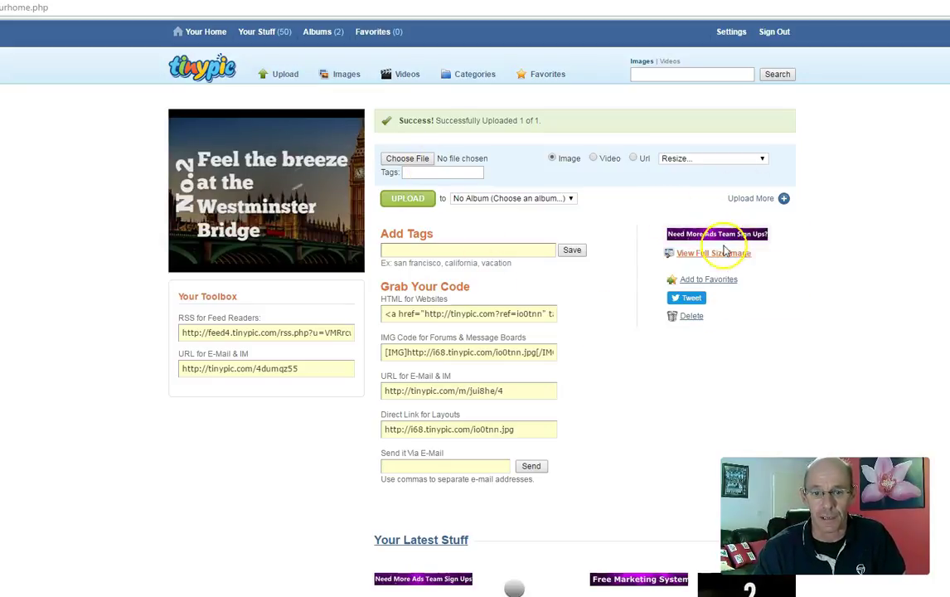
drag(383, 429, 532, 428)
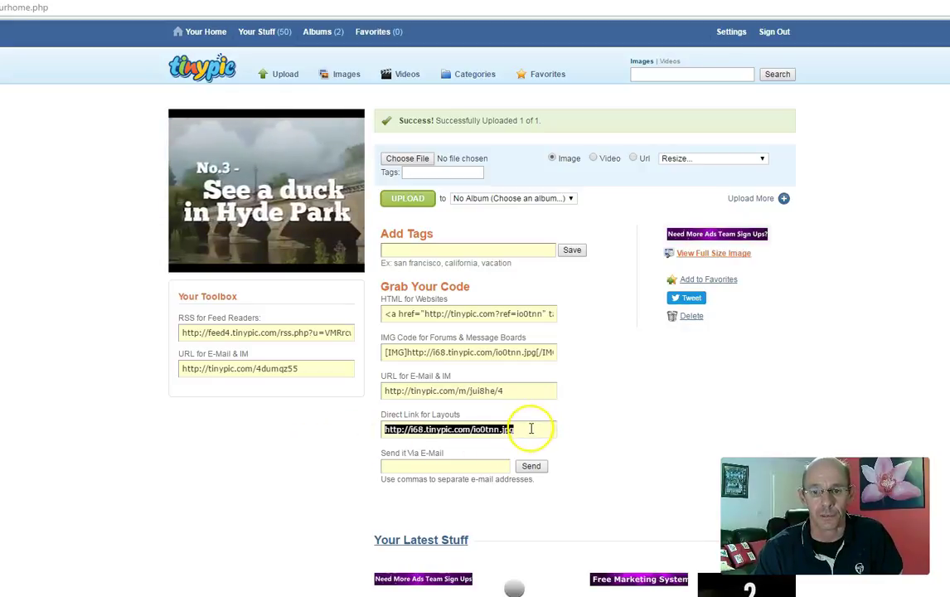
right_click(531, 427)
Copy the direct link and move to the Ads Team Purchase PPC form to find the Banner URL field
click(575, 453)
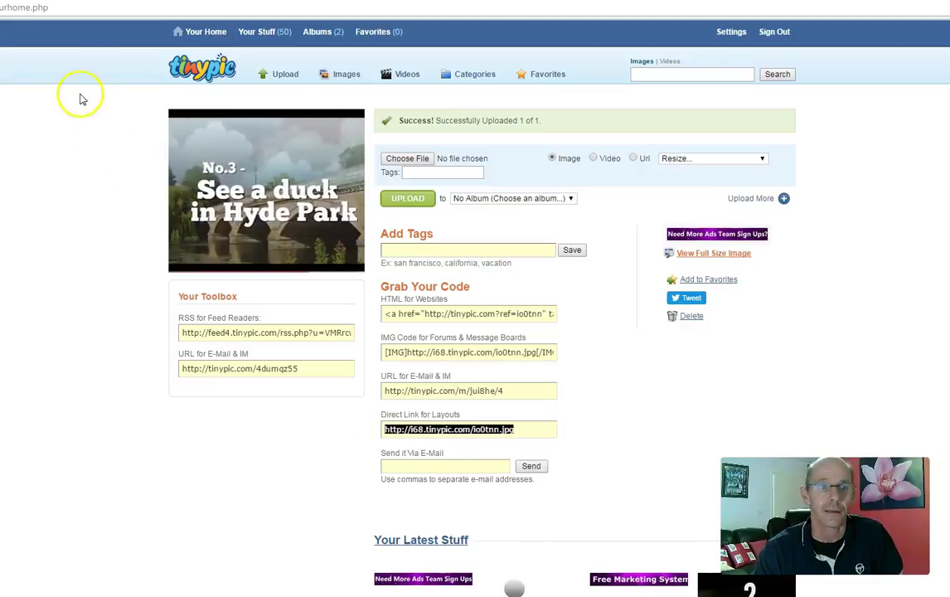
click(42, 3)
scroll(140, 263, up, 3)
scroll(141, 266, down, 2)
scroll(142, 267, up, 7)
click(119, 257)
scroll(120, 262, down, 5)
scroll(121, 263, down, 2)
scroll(119, 264, down, 1)
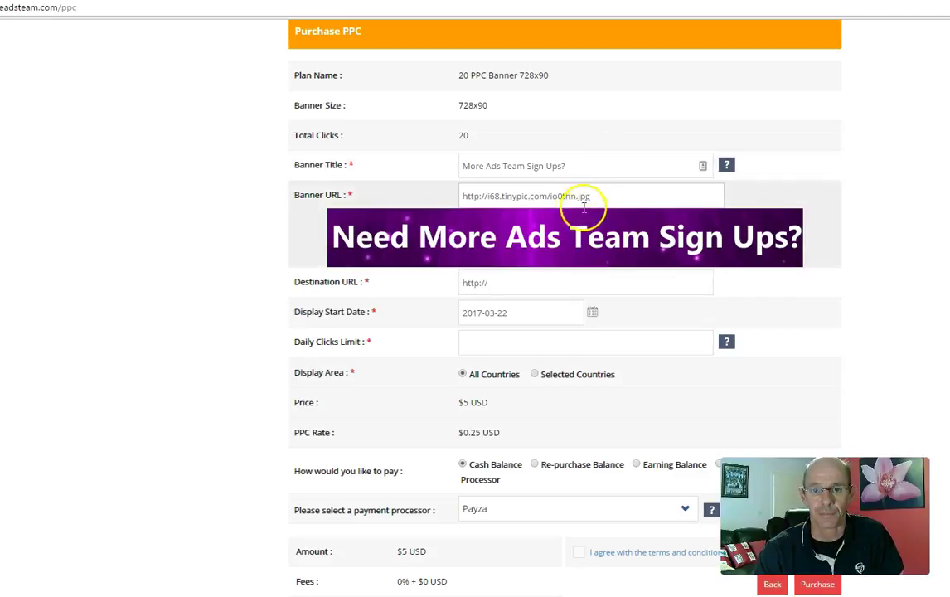
Re-copy the TinyPic direct link and paste it into the Banner URL field
key(ctrl+Tab)
click(533, 428)
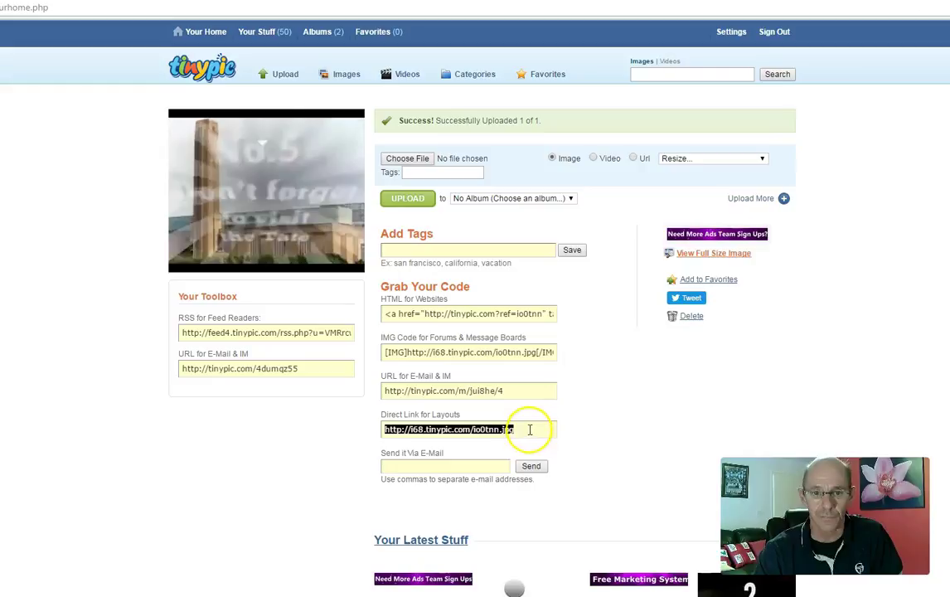
right_click(534, 429)
click(565, 455)
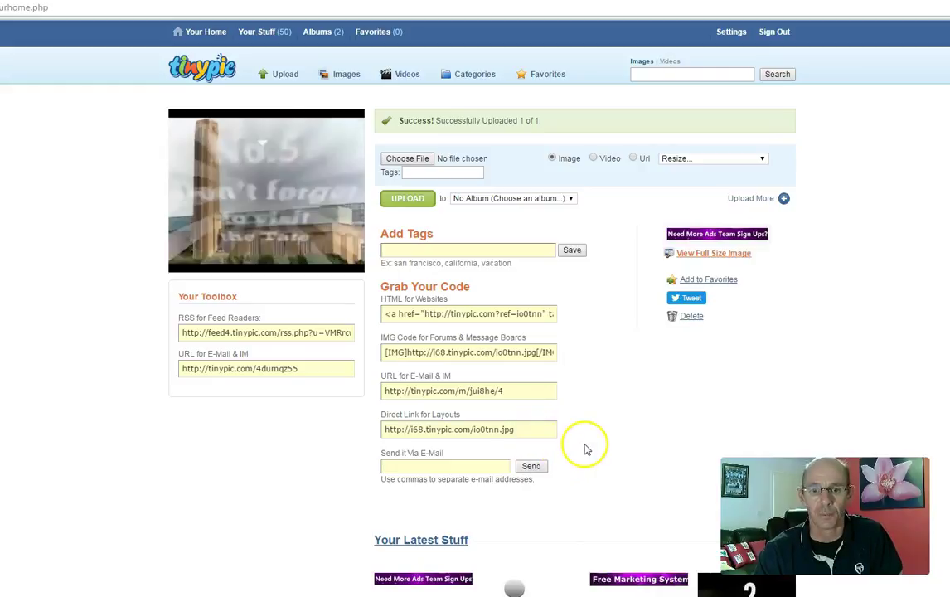
key(ctrl+Tab)
key(ctrl+v)
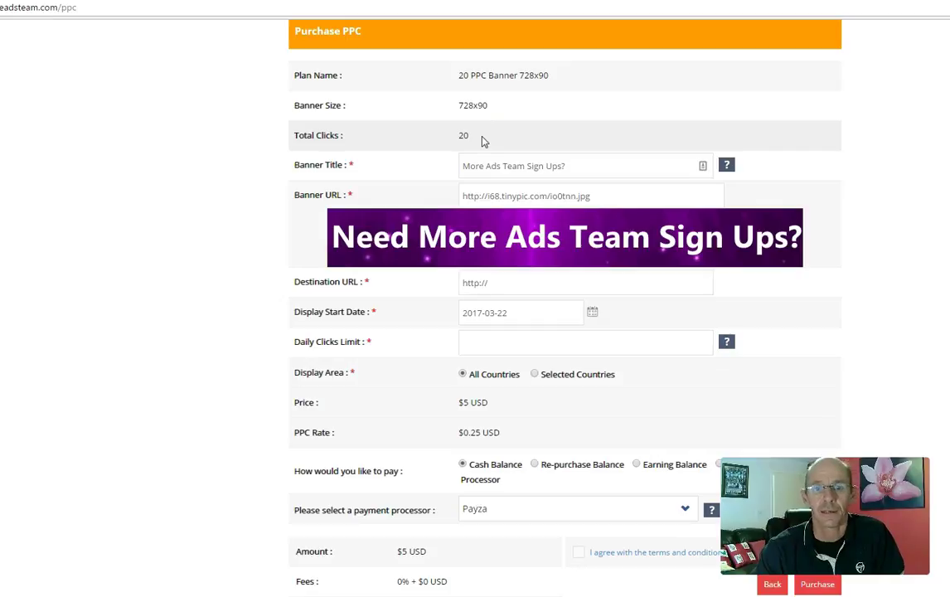
Enter 10 in the Daily Clicks Limit field after reading its help explanation
click(488, 285)
click(493, 344)
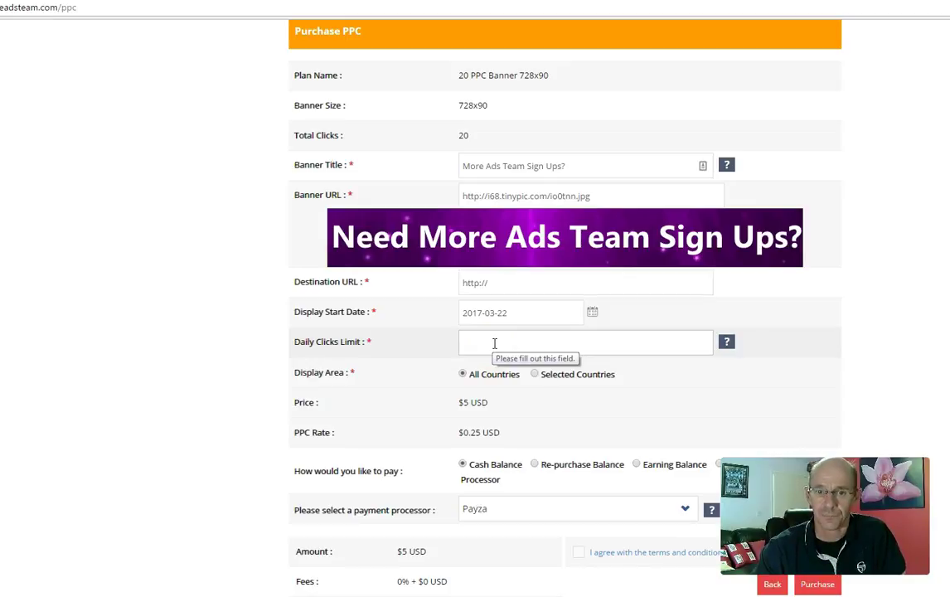
click(725, 342)
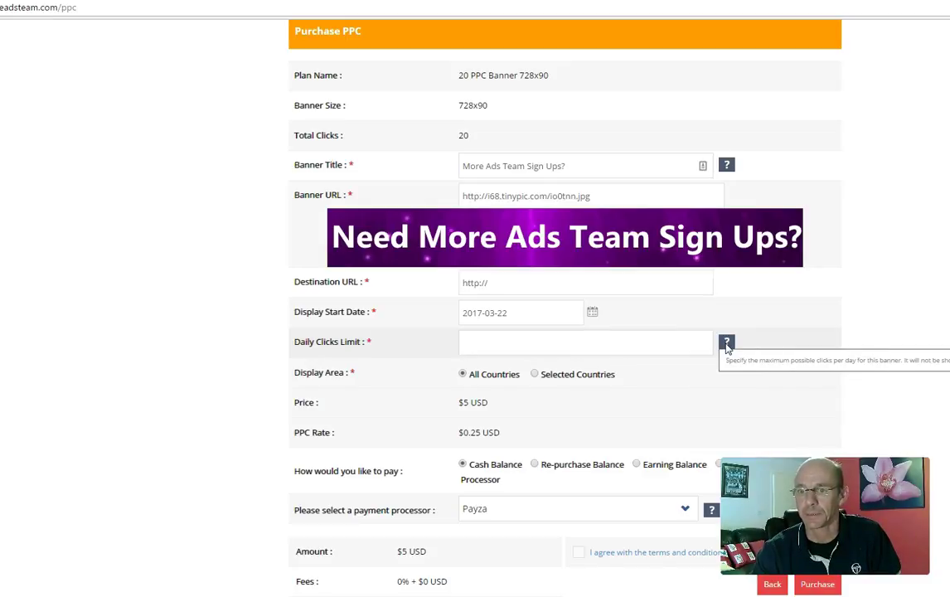
click(545, 349)
text(10)
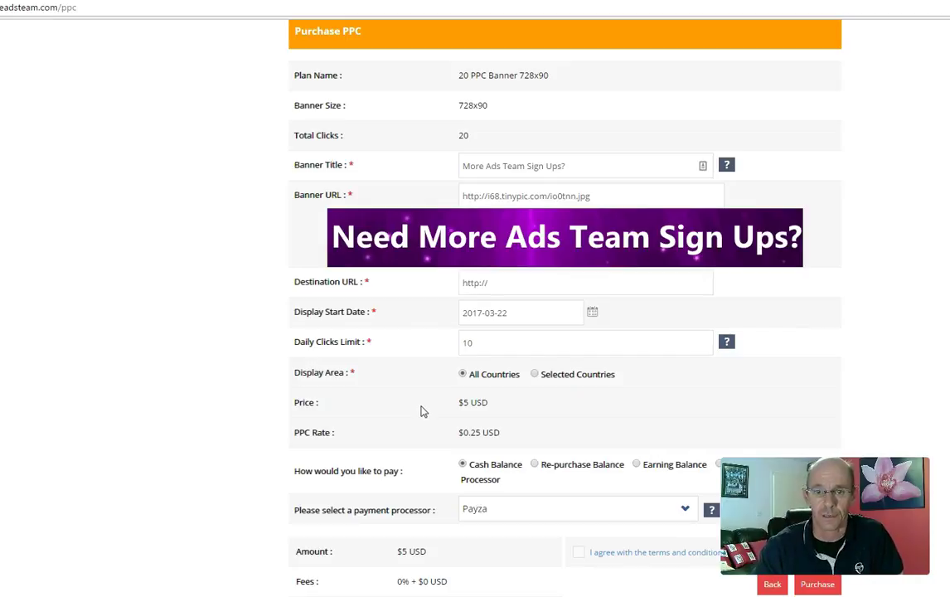
click(515, 281)
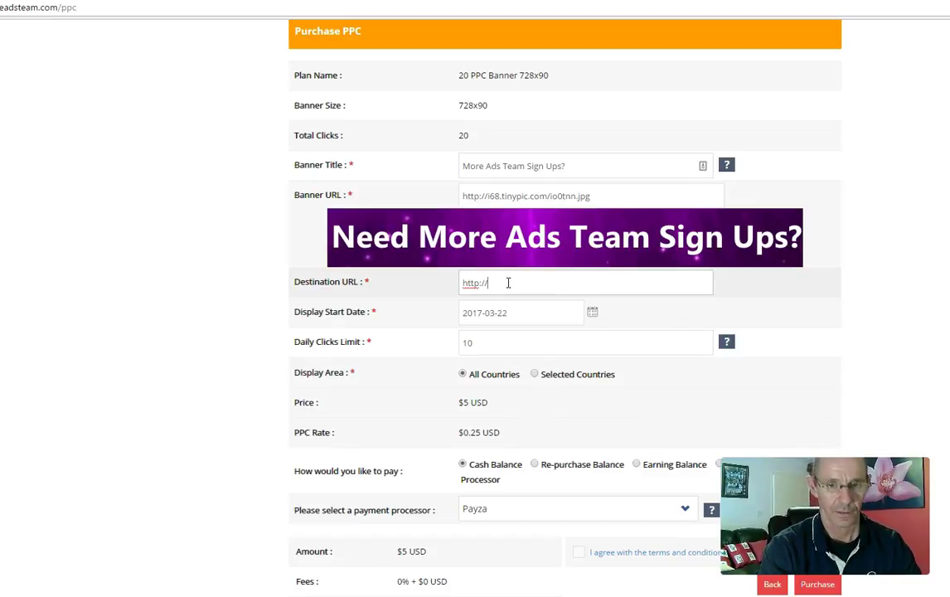
text(pers)
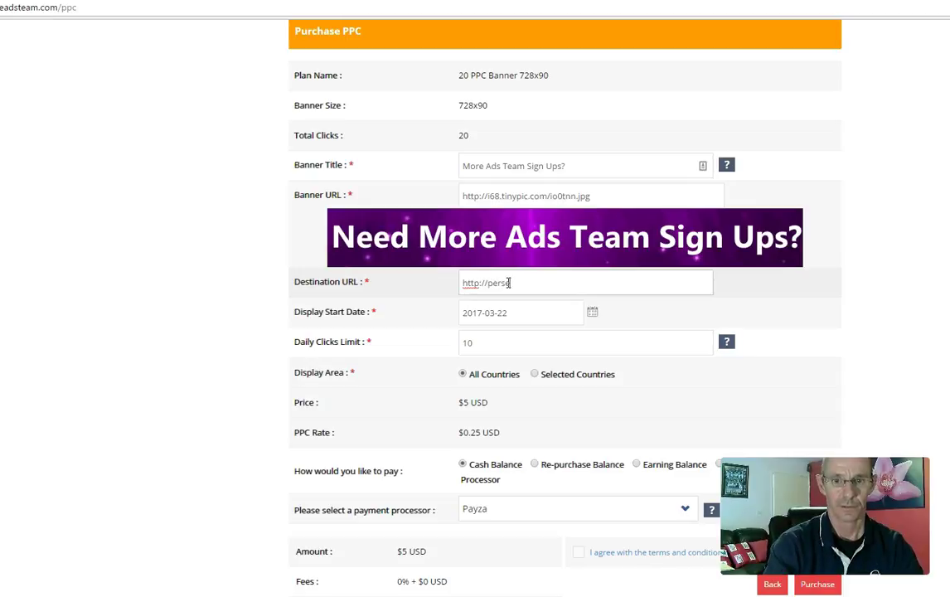
text(e)
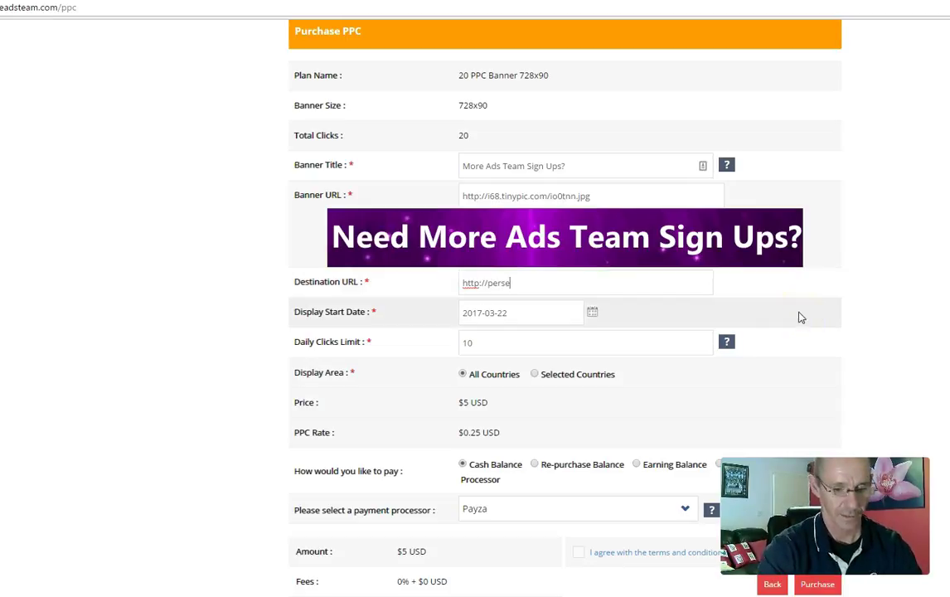
text(verancenetwork.co.uk)
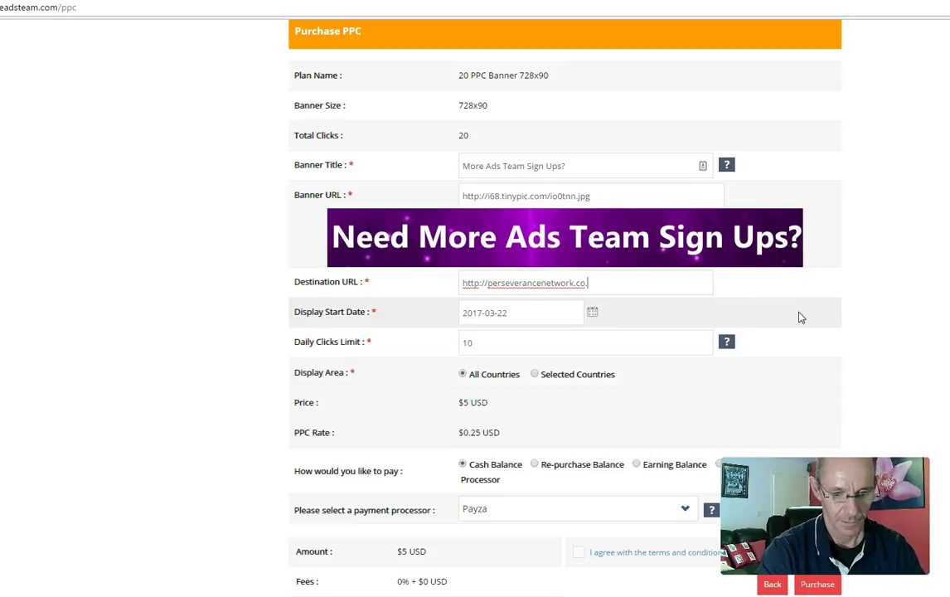
click(761, 292)
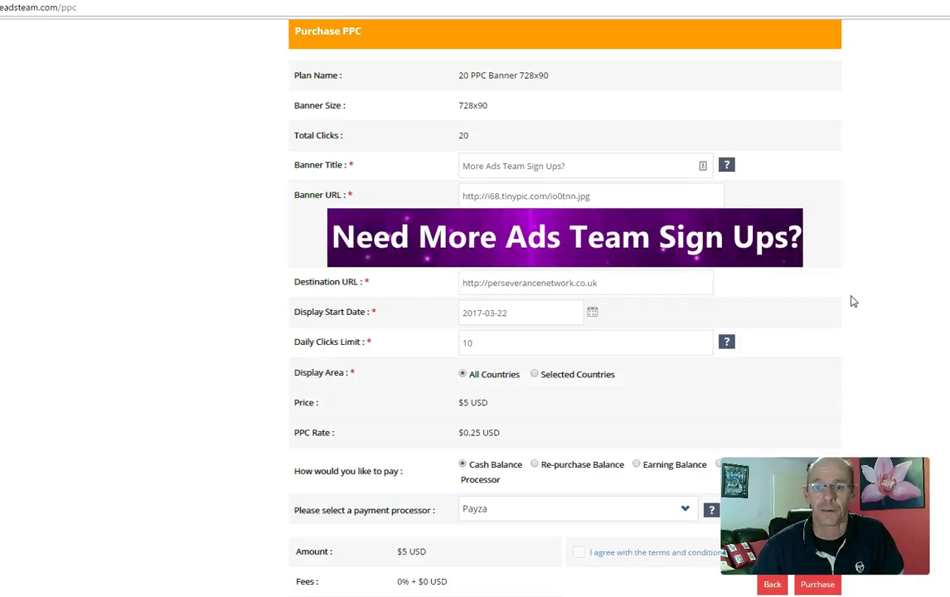
click(853, 304)
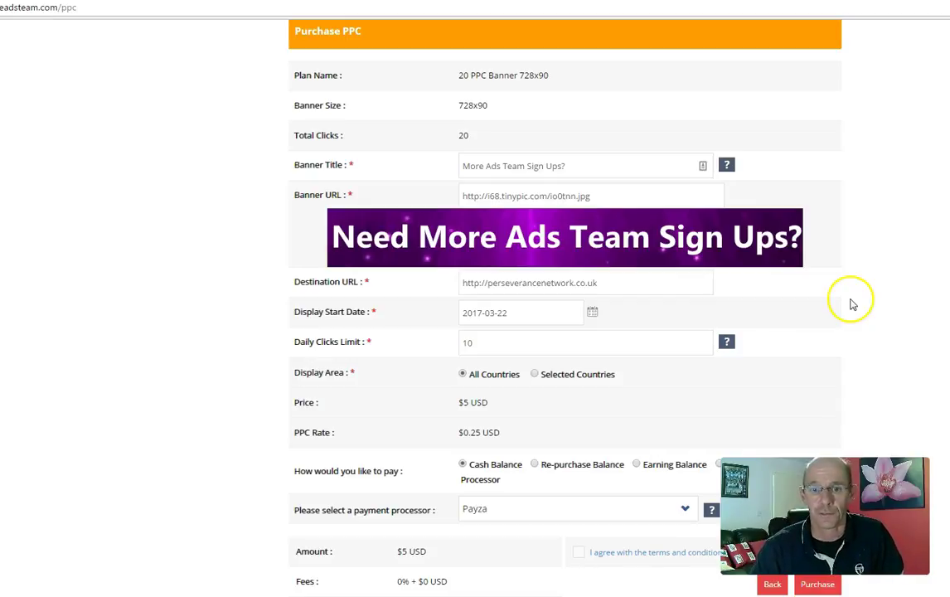
click(479, 340)
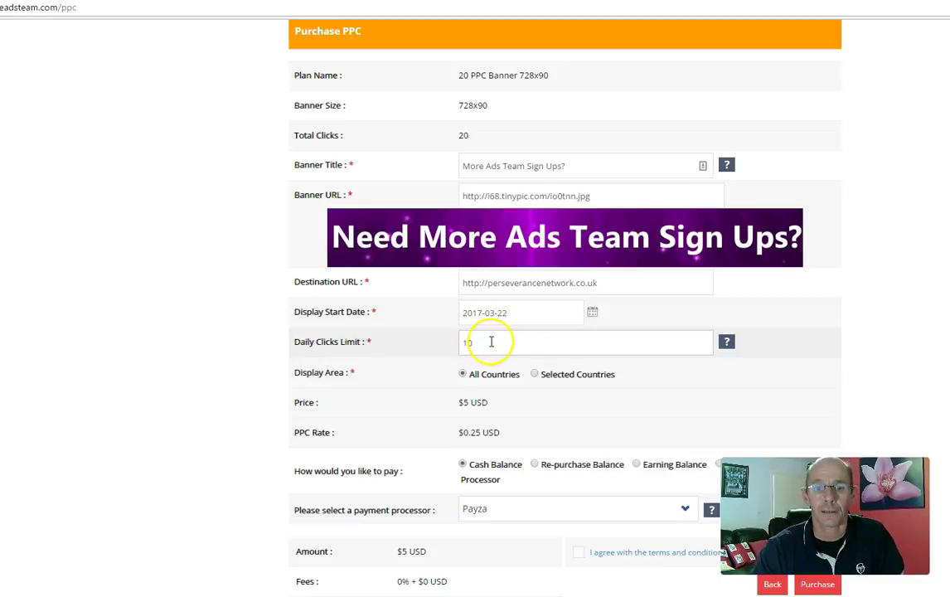
scroll(414, 407, down, 1)
click(535, 310)
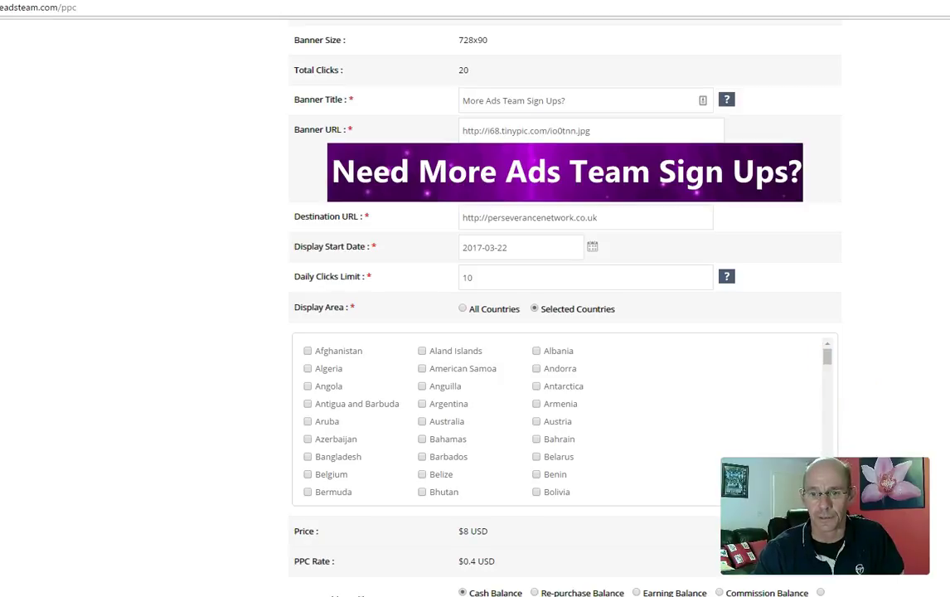
scroll(897, 310, down, 2)
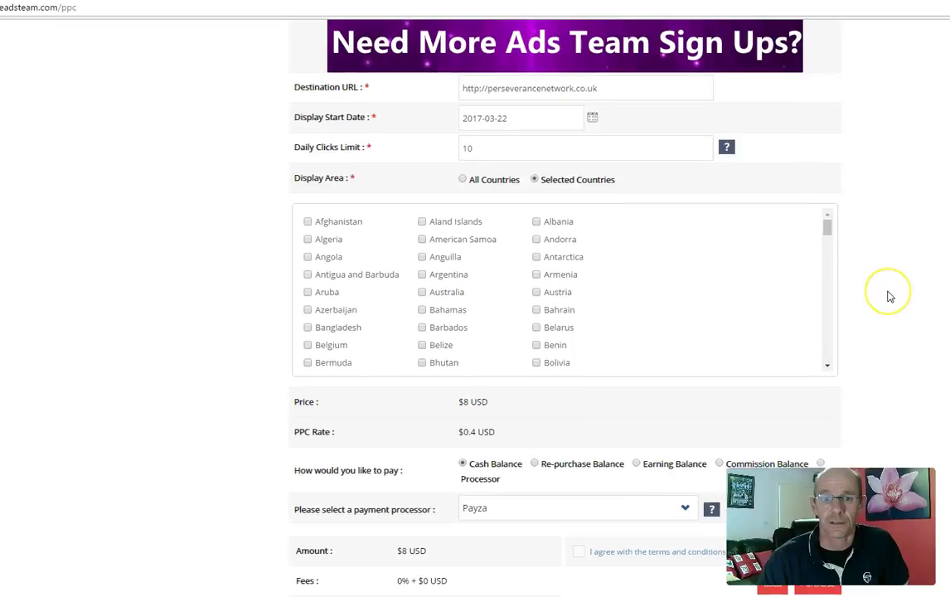
scroll(889, 296, up, 1)
scroll(890, 295, up, 1)
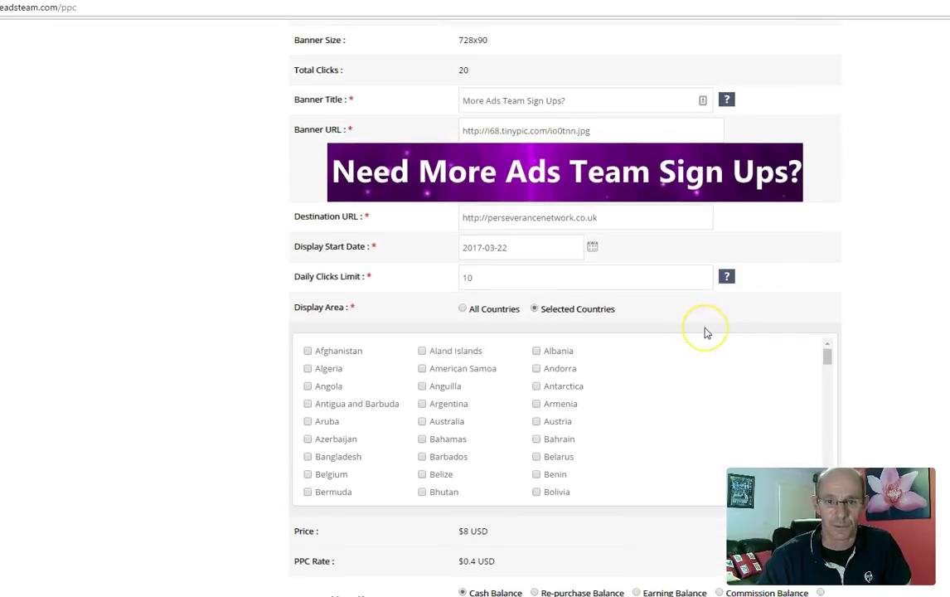
Reselect All Countries targeting and pay from the Earning Balance via CoinPayments
click(463, 311)
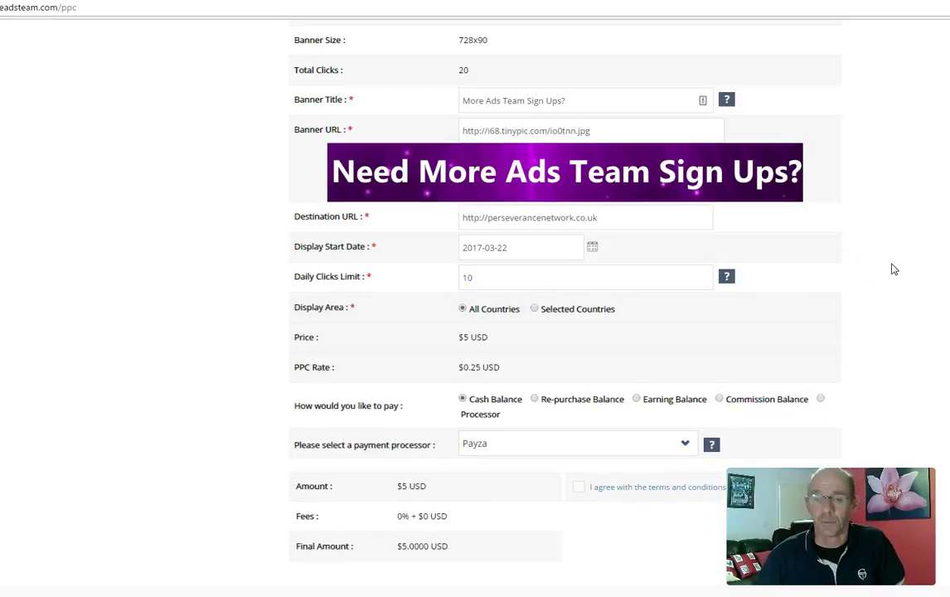
scroll(871, 268, down, 1)
scroll(754, 303, down, 1)
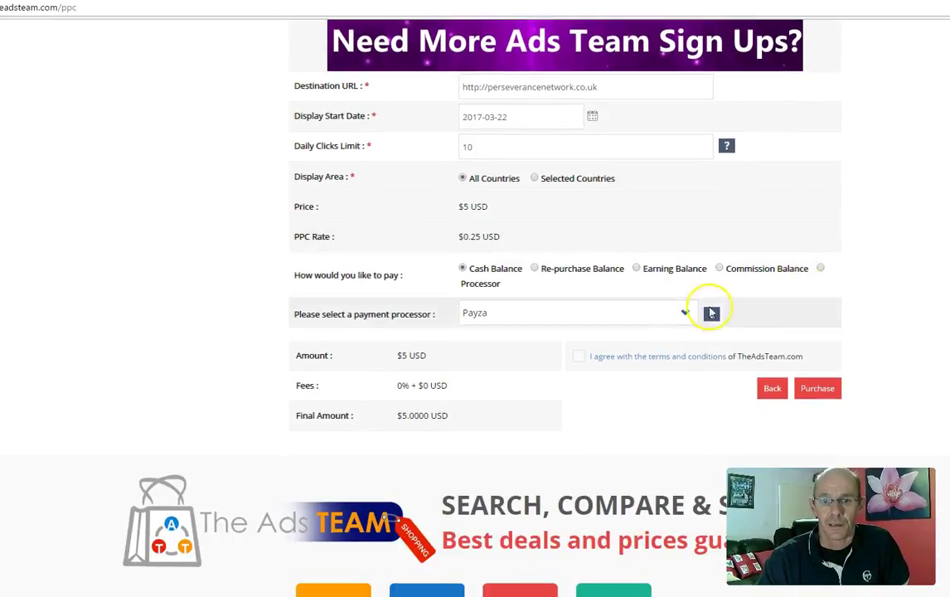
click(637, 270)
click(544, 315)
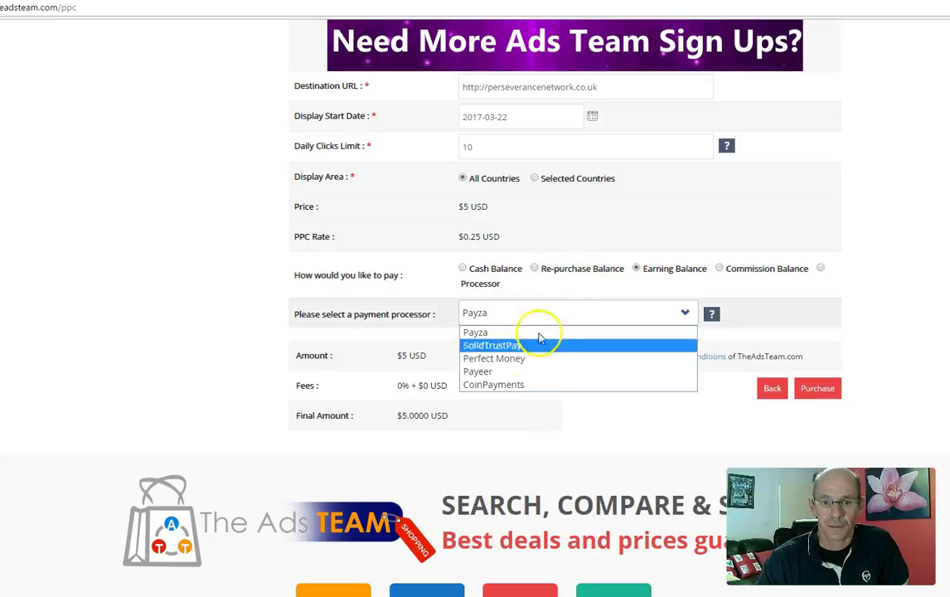
click(533, 386)
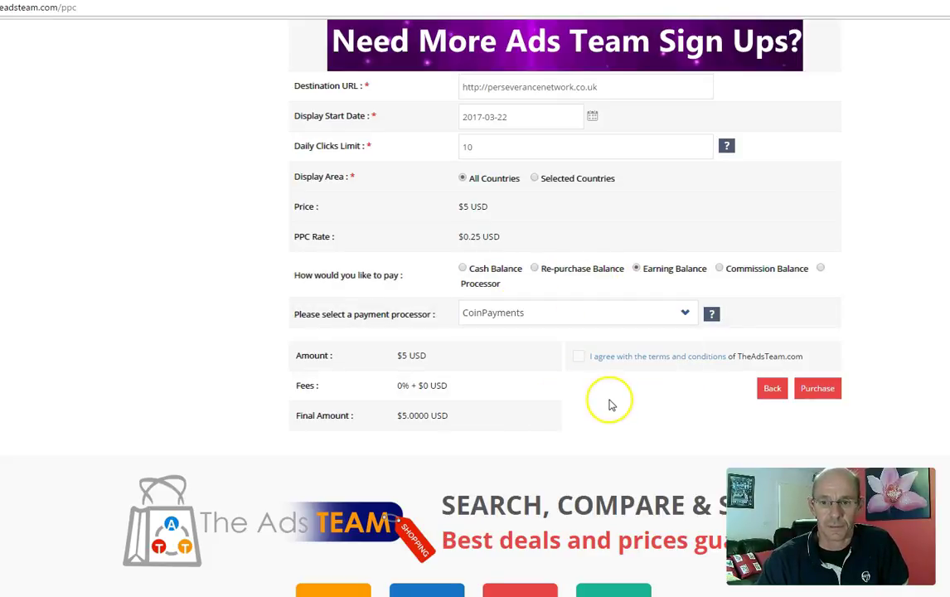
Accept the terms and conditions and submit the PPC banner purchase
click(577, 356)
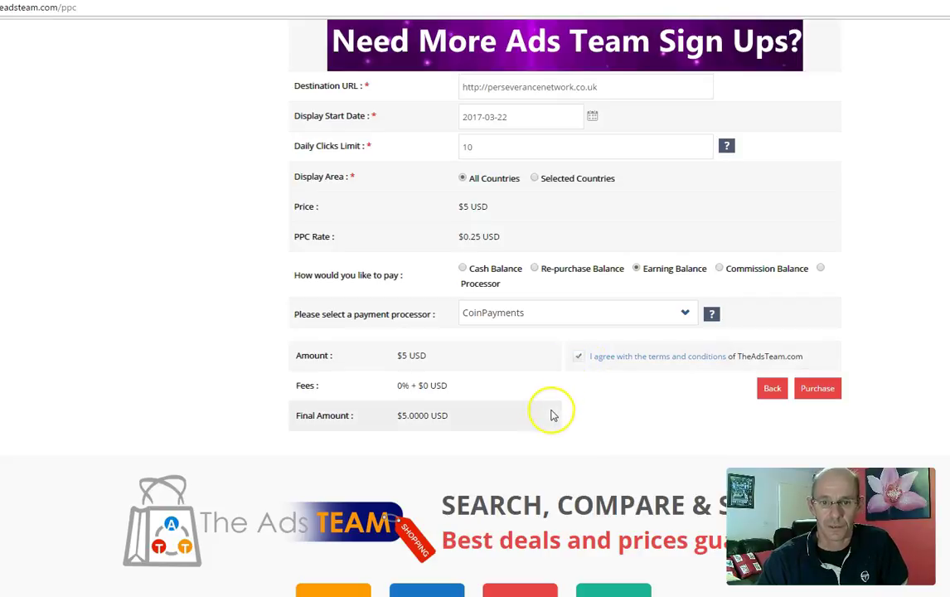
scroll(624, 446, up, 1)
scroll(626, 445, up, 1)
scroll(791, 432, down, 1)
scroll(795, 429, down, 1)
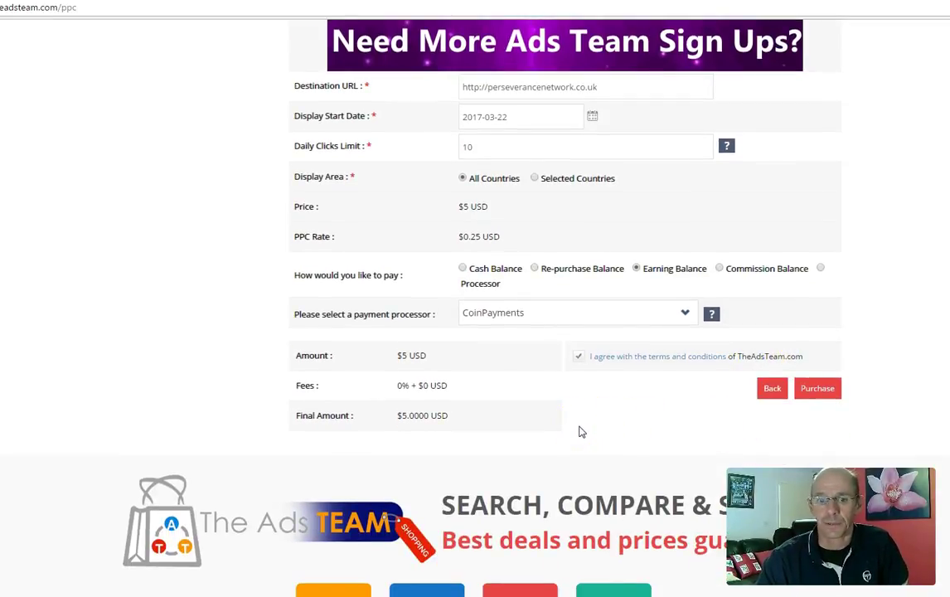
scroll(583, 431, up, 2)
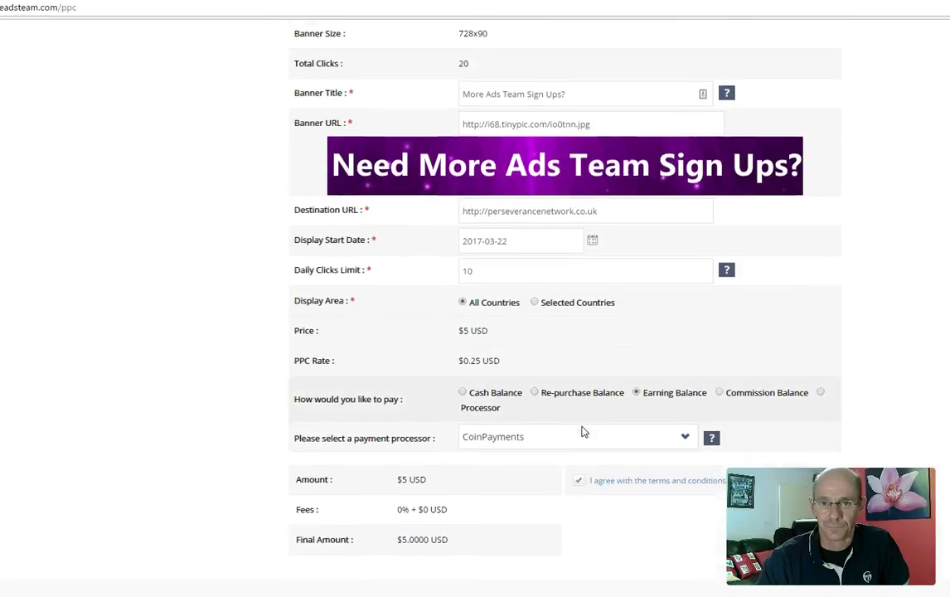
scroll(583, 431, down, 2)
click(740, 435)
click(824, 388)
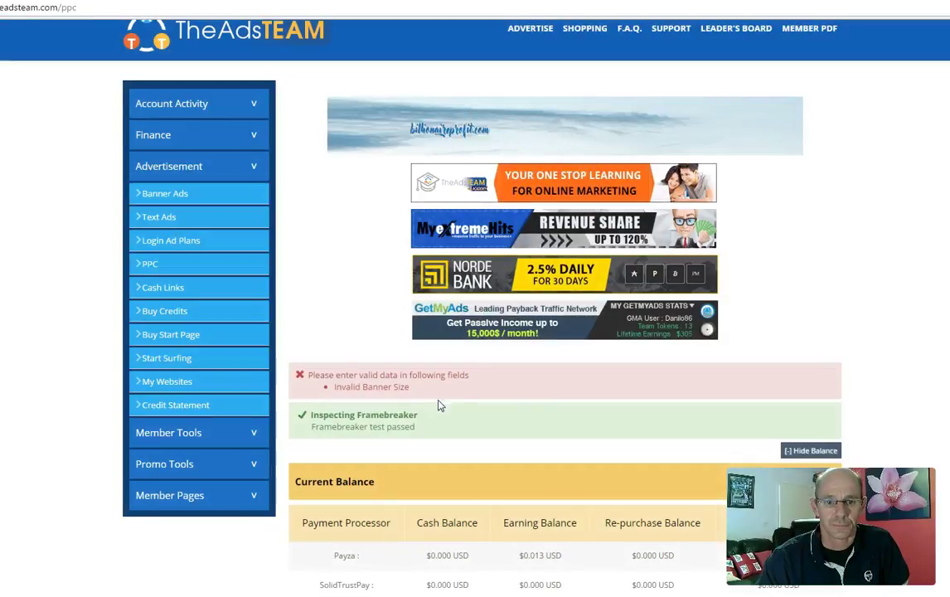
Scroll past the Invalid Banner Size error to review the Purchase PPC form's banner details
click(445, 418)
scroll(446, 420, down, 1)
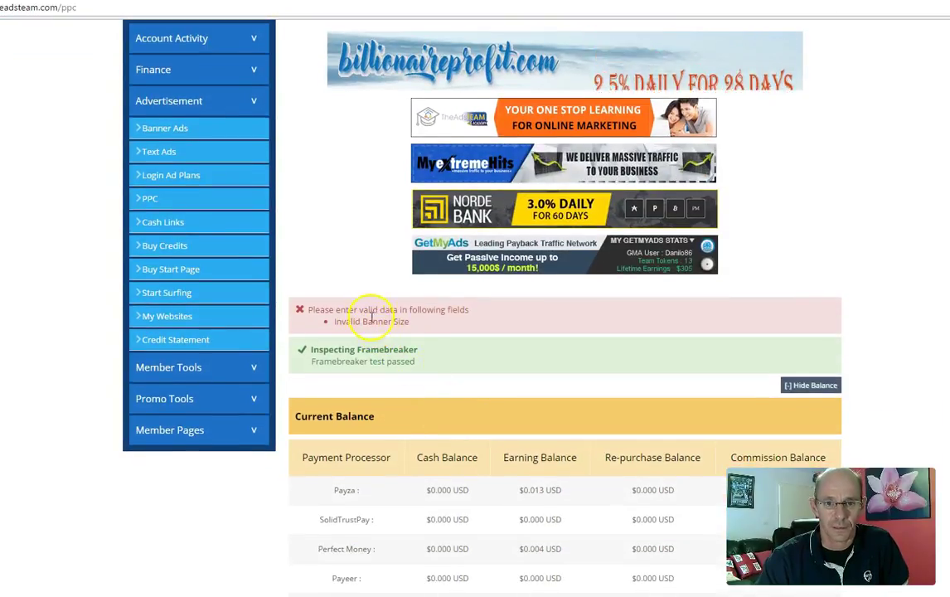
scroll(422, 327, down, 6)
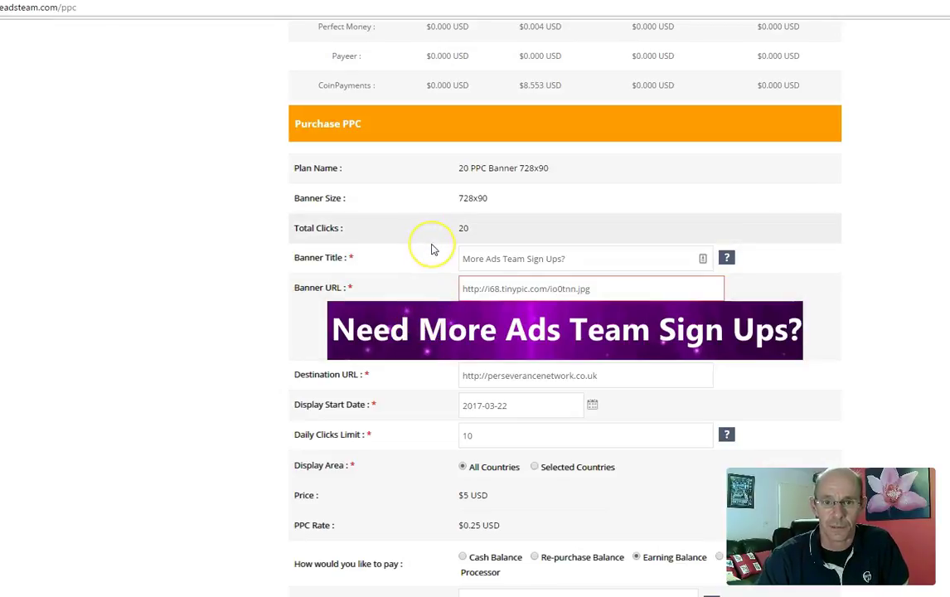
scroll(431, 249, down, 1)
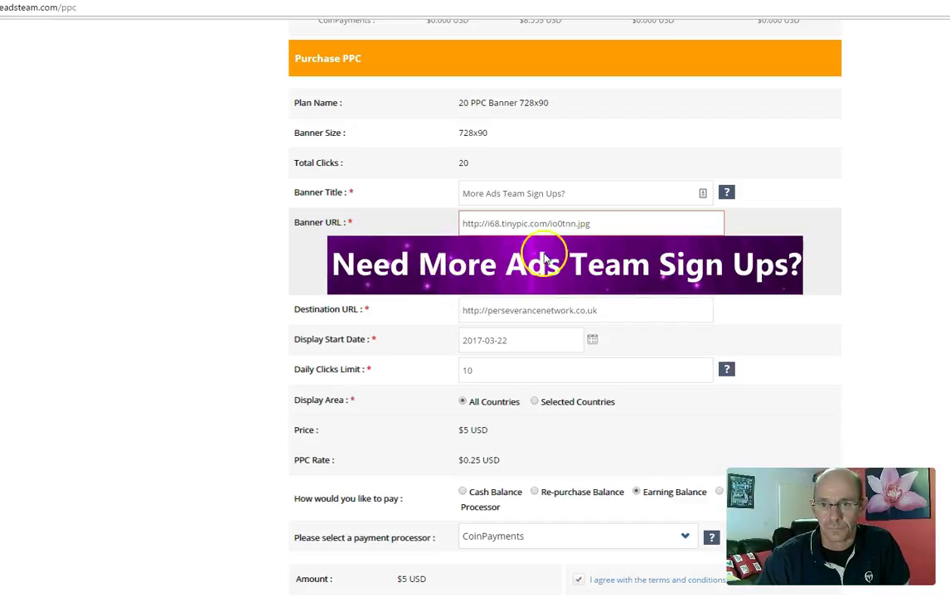
mouse_move(724, 193)
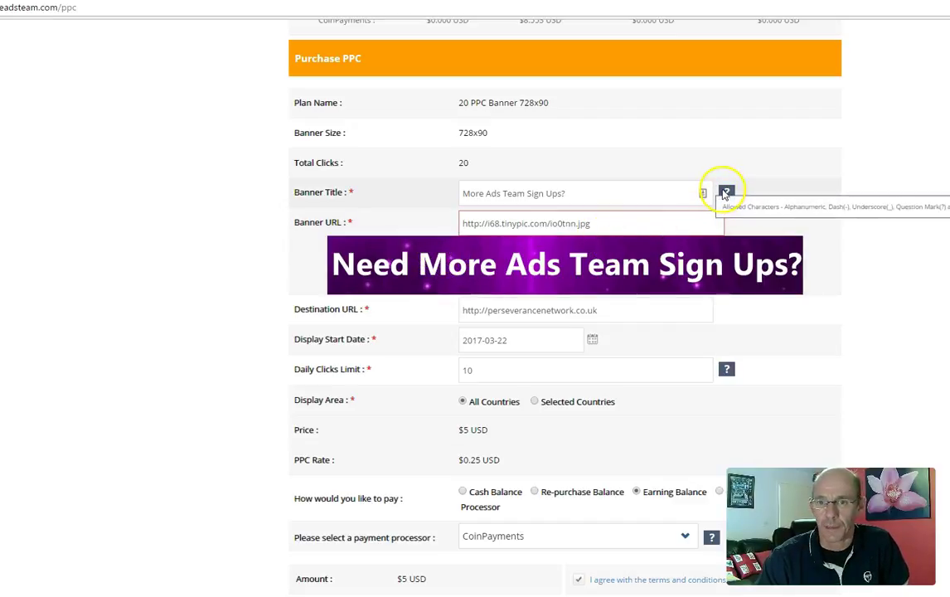
scroll(604, 265, down, 4)
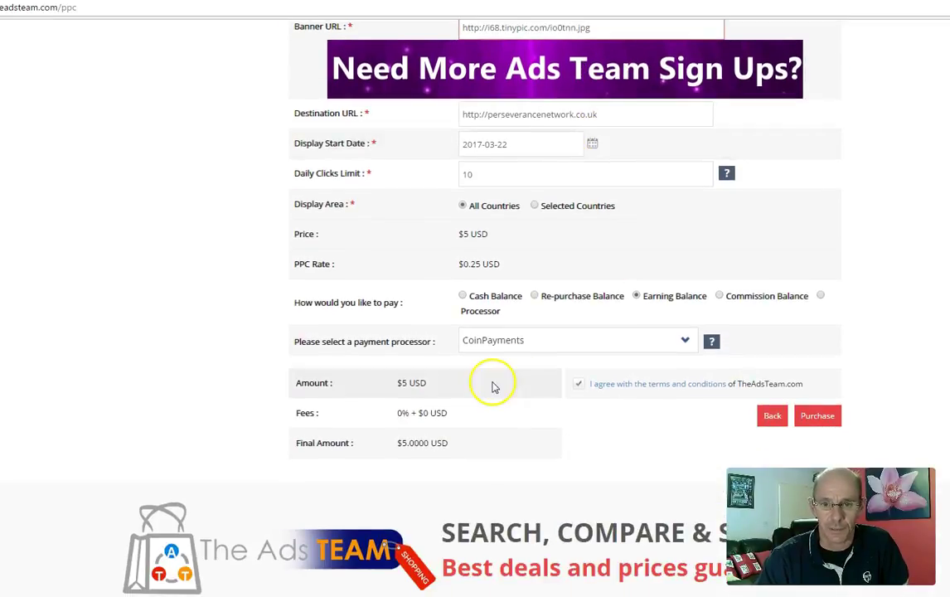
scroll(486, 479, up, 4)
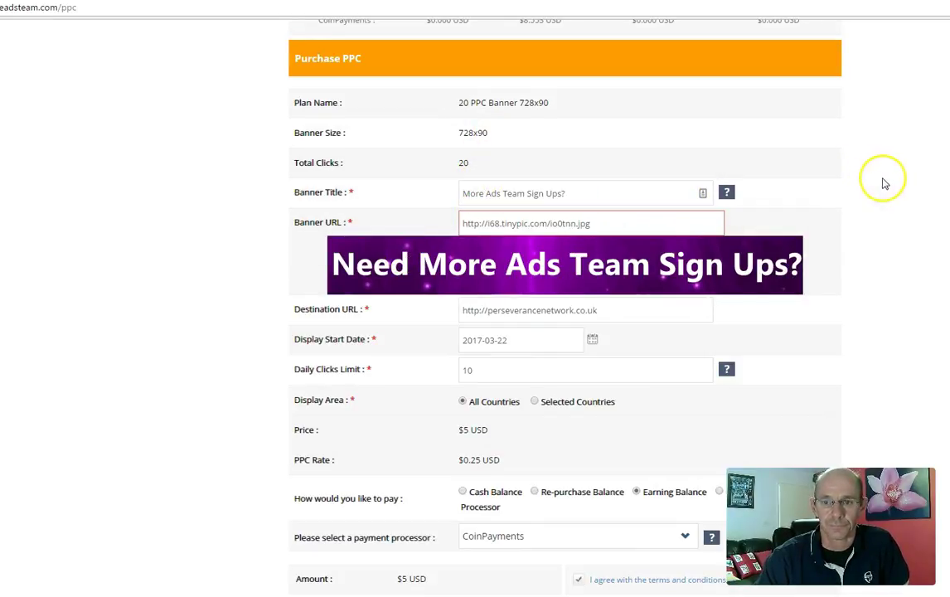
scroll(779, 332, down, 1)
scroll(775, 334, down, 2)
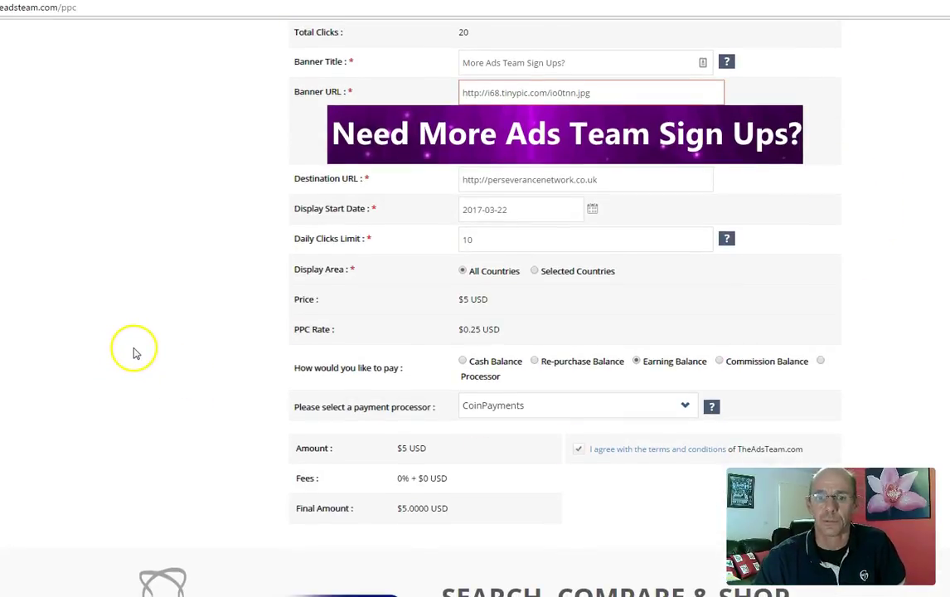
scroll(135, 352, up, 8)
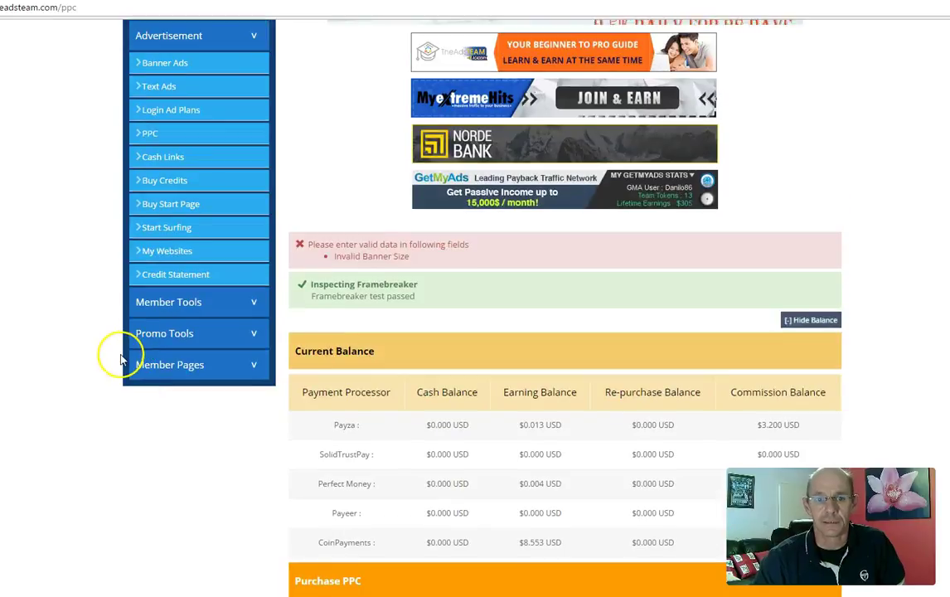
scroll(110, 359, down, 2)
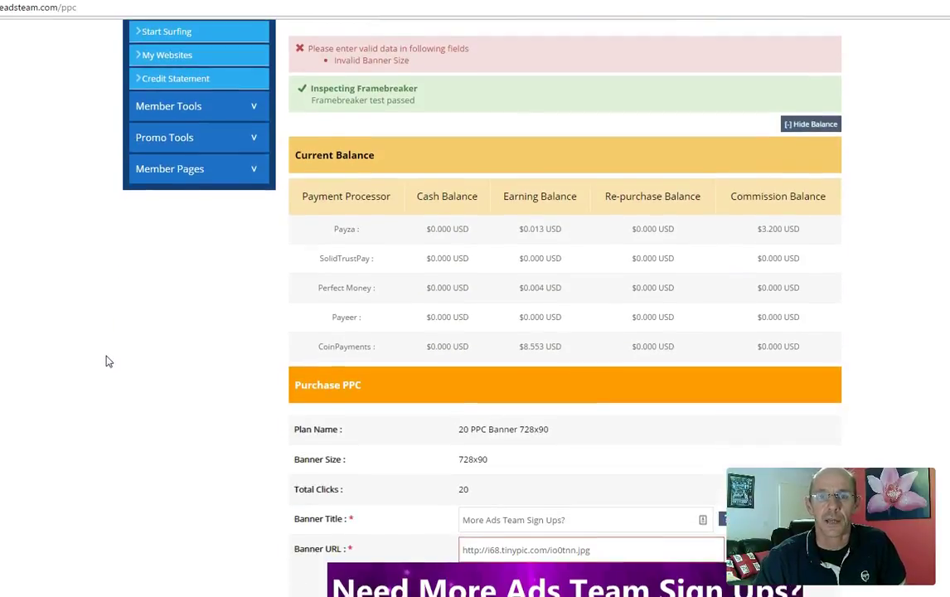
scroll(106, 362, down, 2)
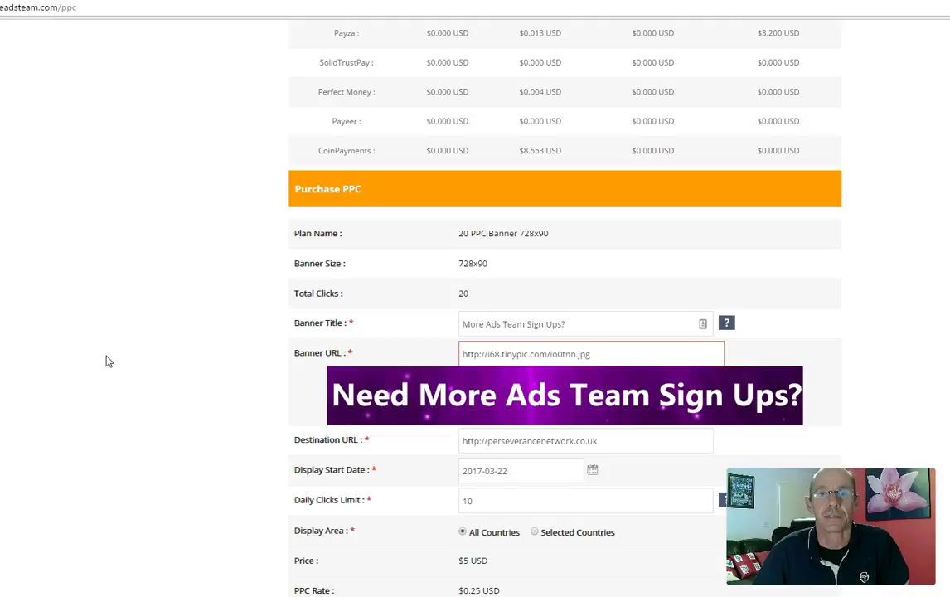
scroll(138, 345, down, 2)
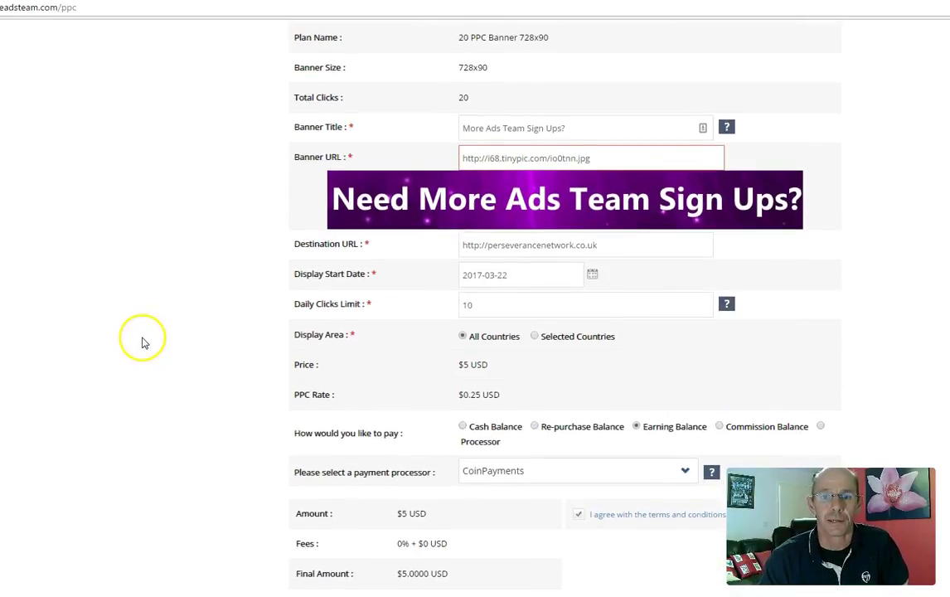
scroll(138, 345, down, 1)
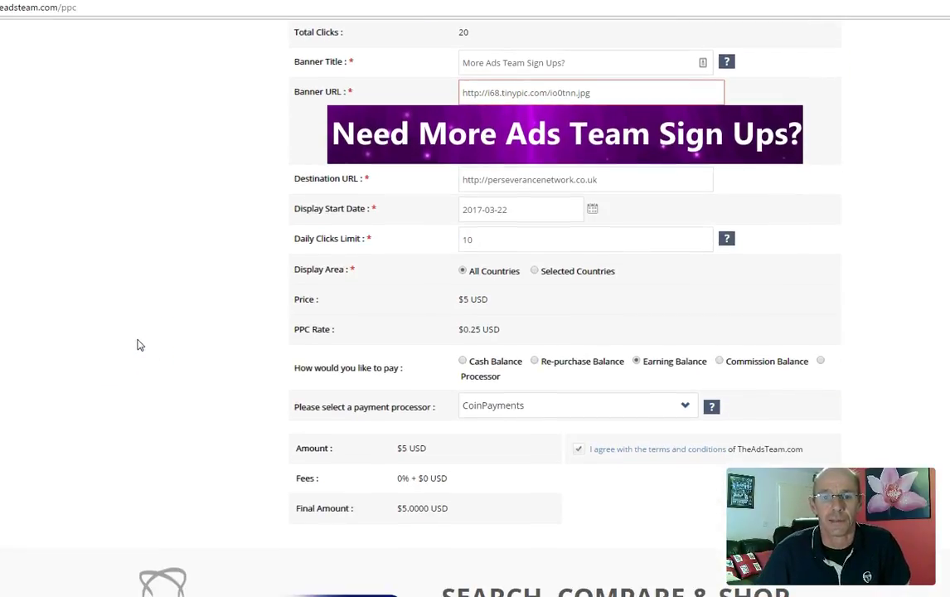